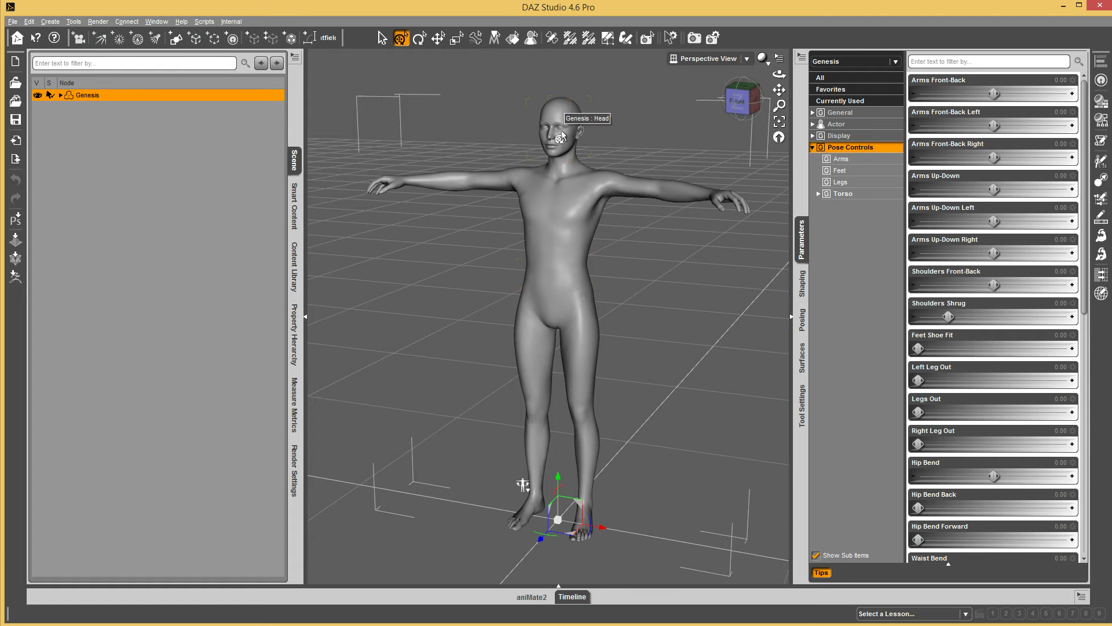
Select the Genesis figure's head in the viewport so the Scene tree expands to Head.
{"action": "left_click", "coordinate": [557, 109]}
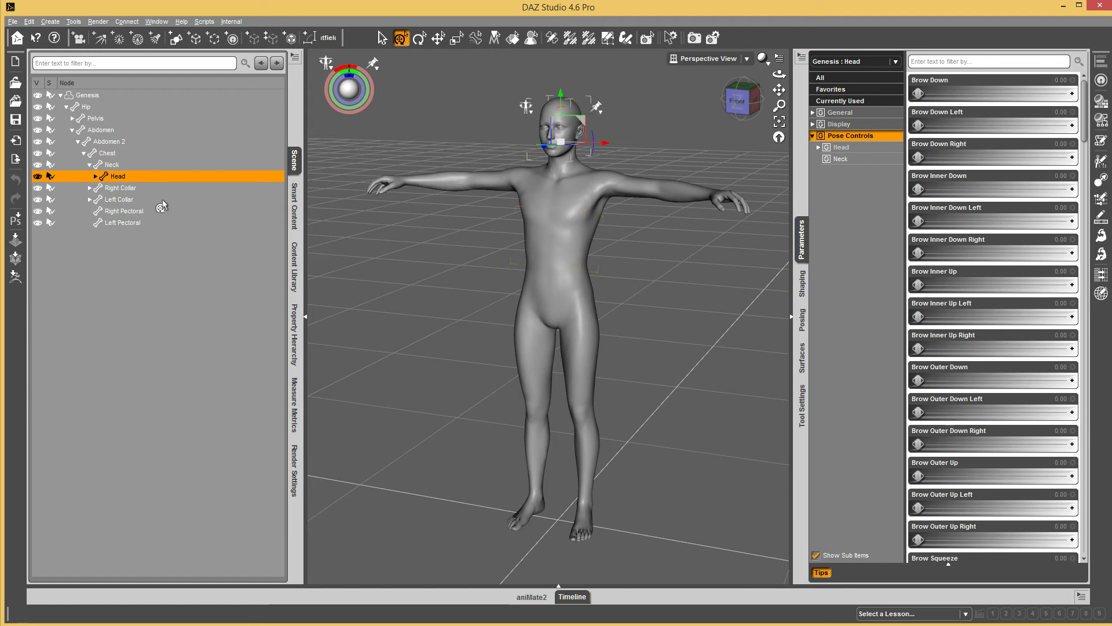
Select Abdomen through Head and drag their Bend slider fully right to fold the torso forward.
{"action": "left_click", "coordinate": [101, 134]}
{"action": "left_click", "coordinate": [120, 174], "text": "shift"}
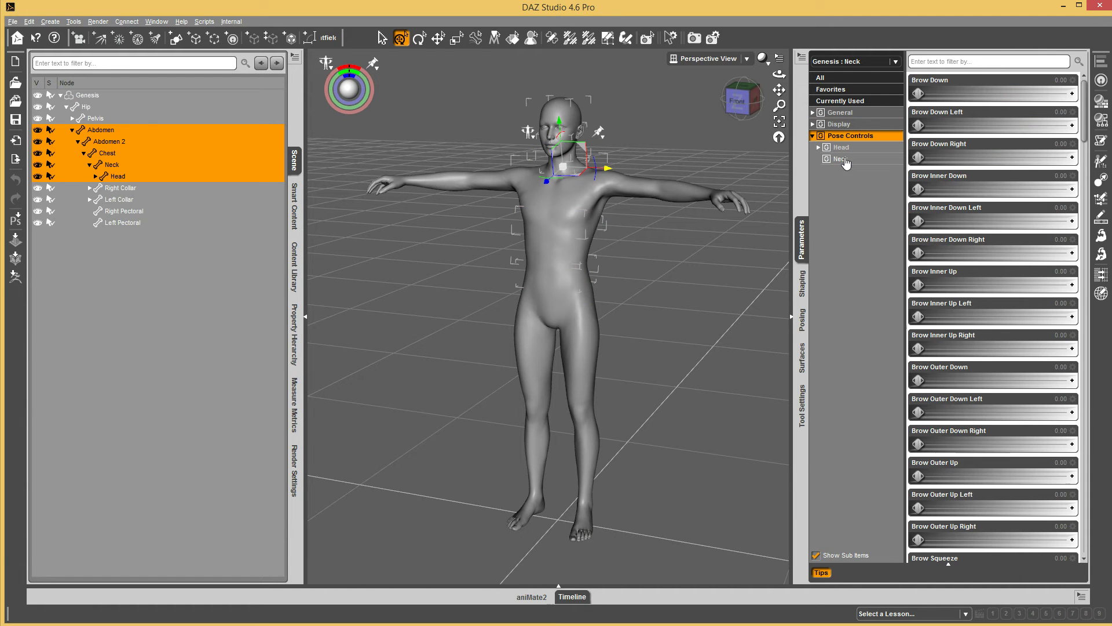
{"action": "left_click", "coordinate": [840, 119]}
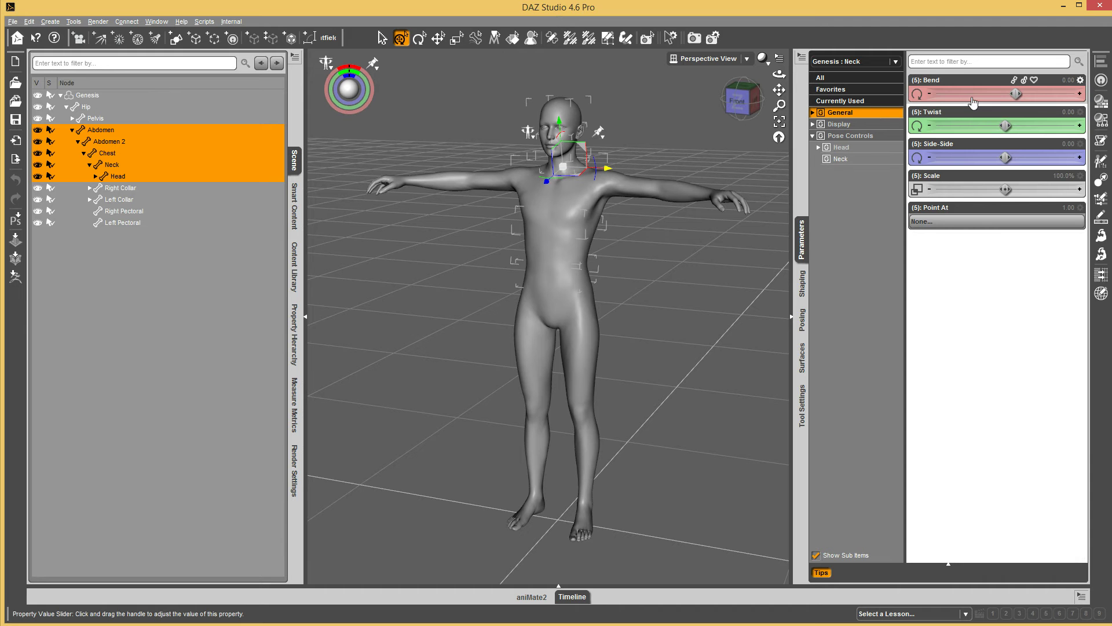
{"action": "left_click_drag", "start_coordinate": [1016, 94], "coordinate": [1076, 94]}
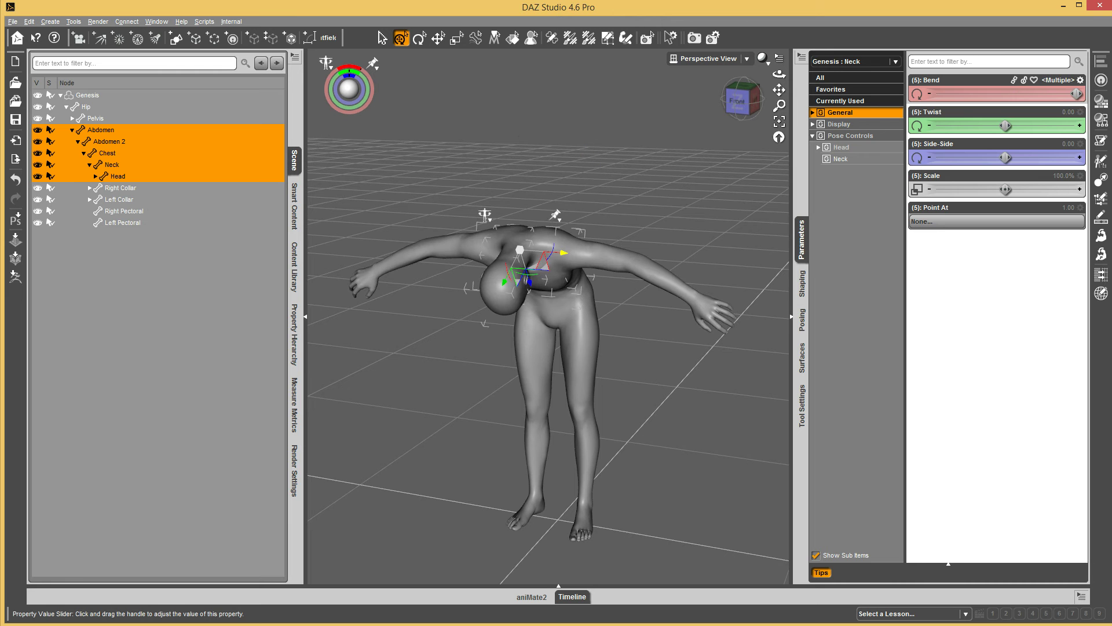
{"action": "left_click", "coordinate": [762, 108]}
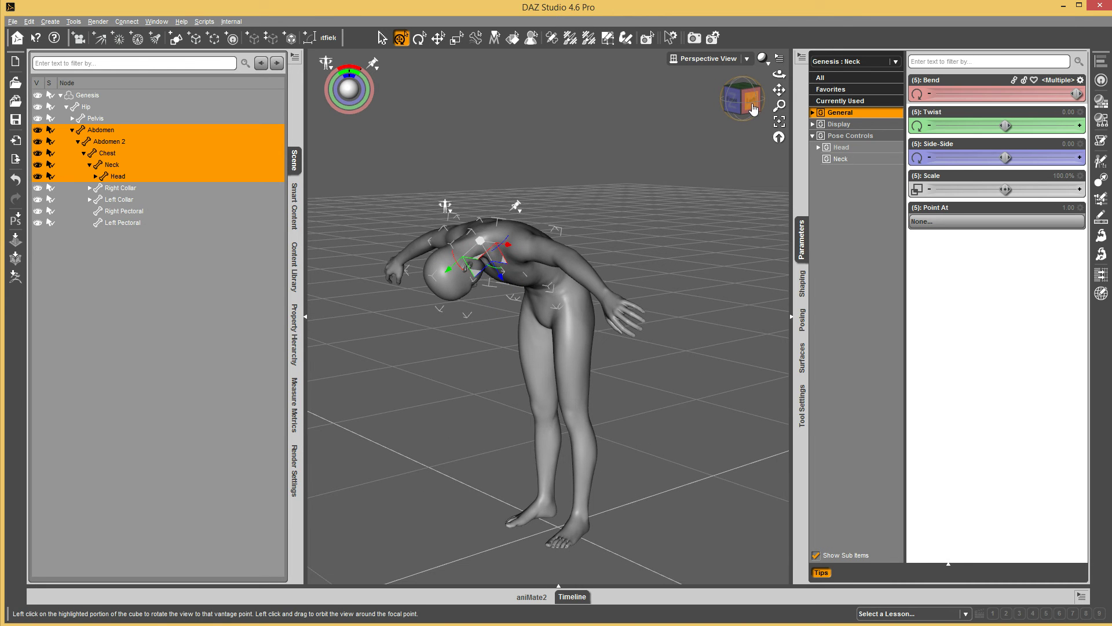
{"action": "left_click", "coordinate": [752, 108]}
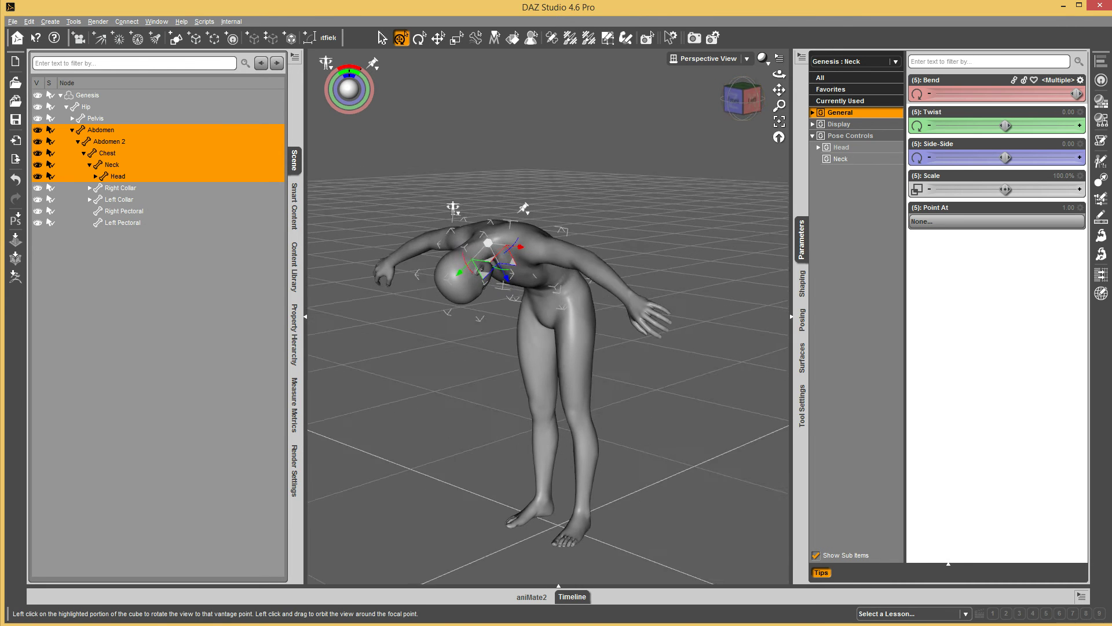
{"action": "left_click", "coordinate": [1000, 93]}
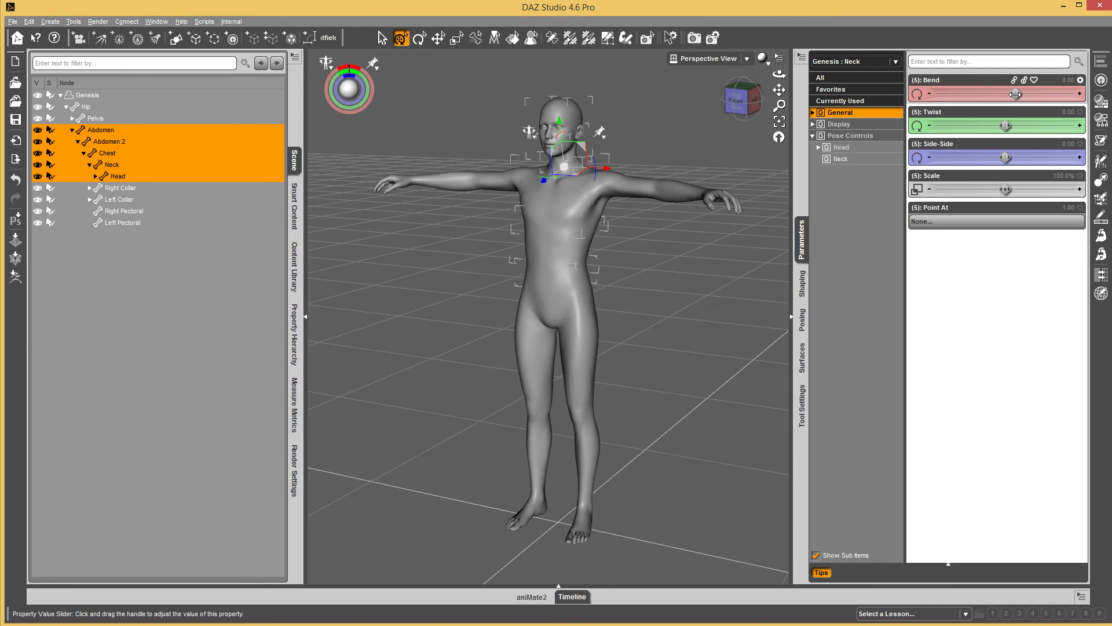
{"action": "left_click_drag", "start_coordinate": [1020, 94], "coordinate": [1076, 94]}
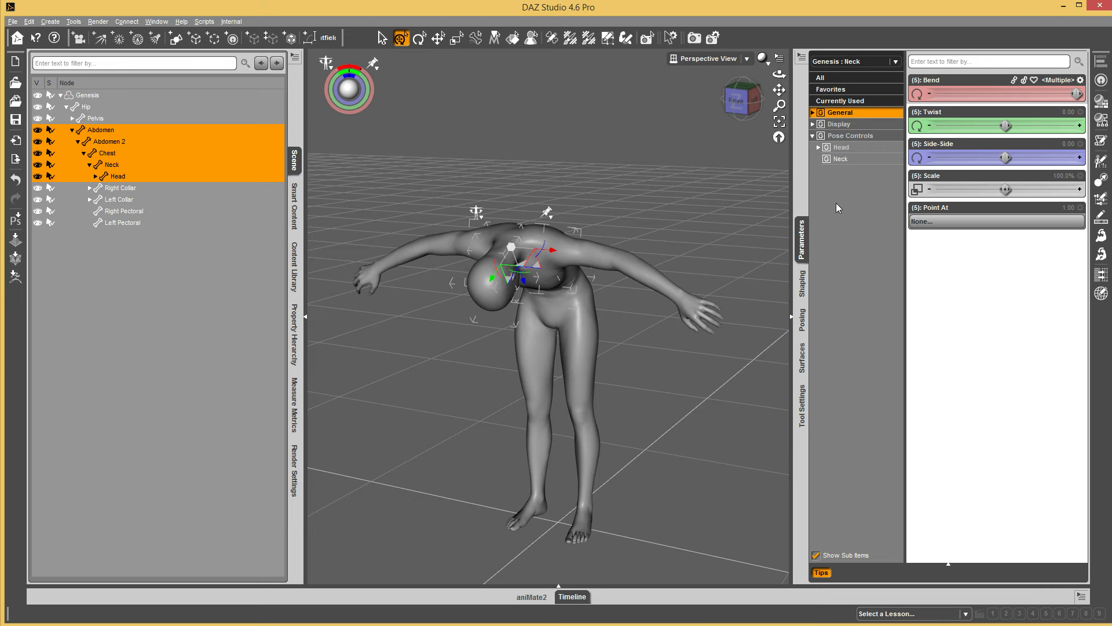
Switch the Parameters pane into edit mode.
{"action": "right_click", "coordinate": [857, 224]}
{"action": "left_click", "coordinate": [874, 229]}
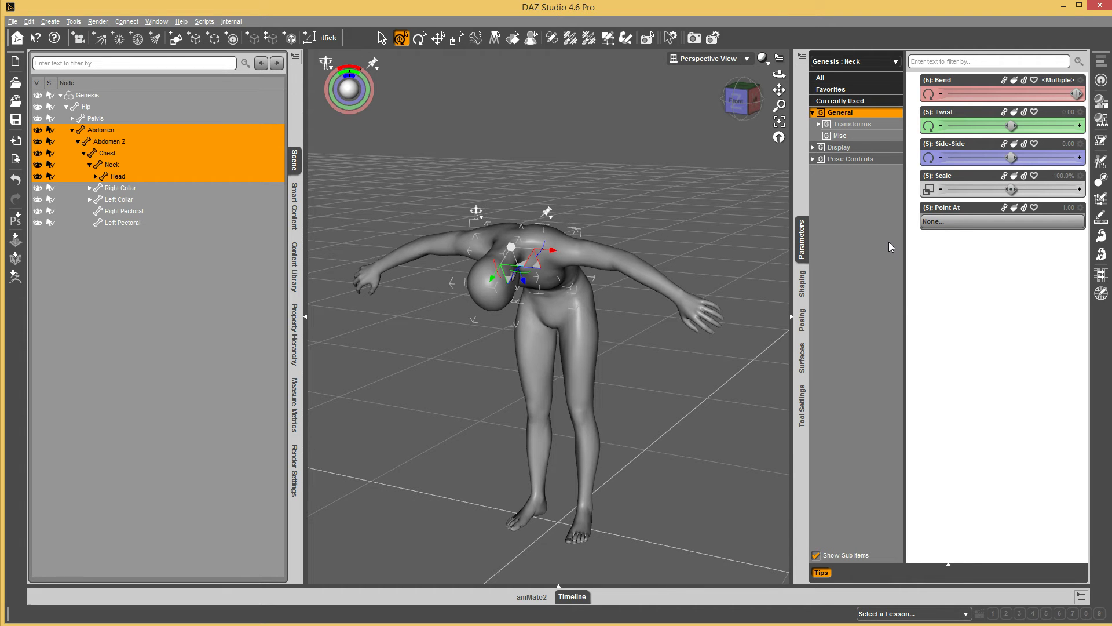
{"action": "right_click", "coordinate": [863, 219]}
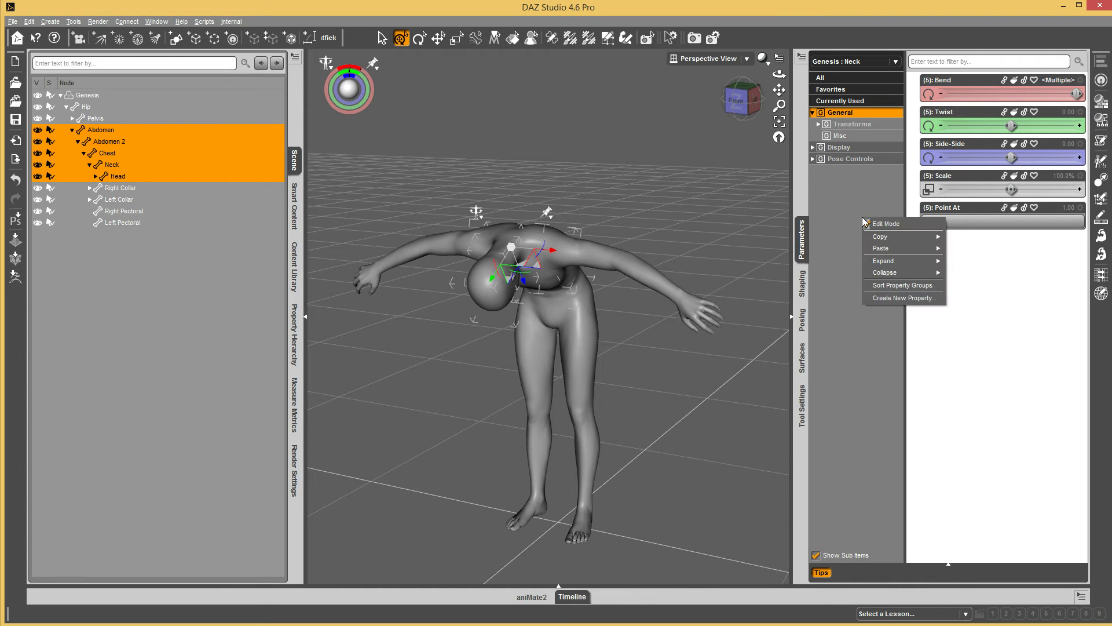
Start an ERC Freeze of the Bend property with Genesis as the controlling node.
{"action": "right_click", "coordinate": [916, 86]}
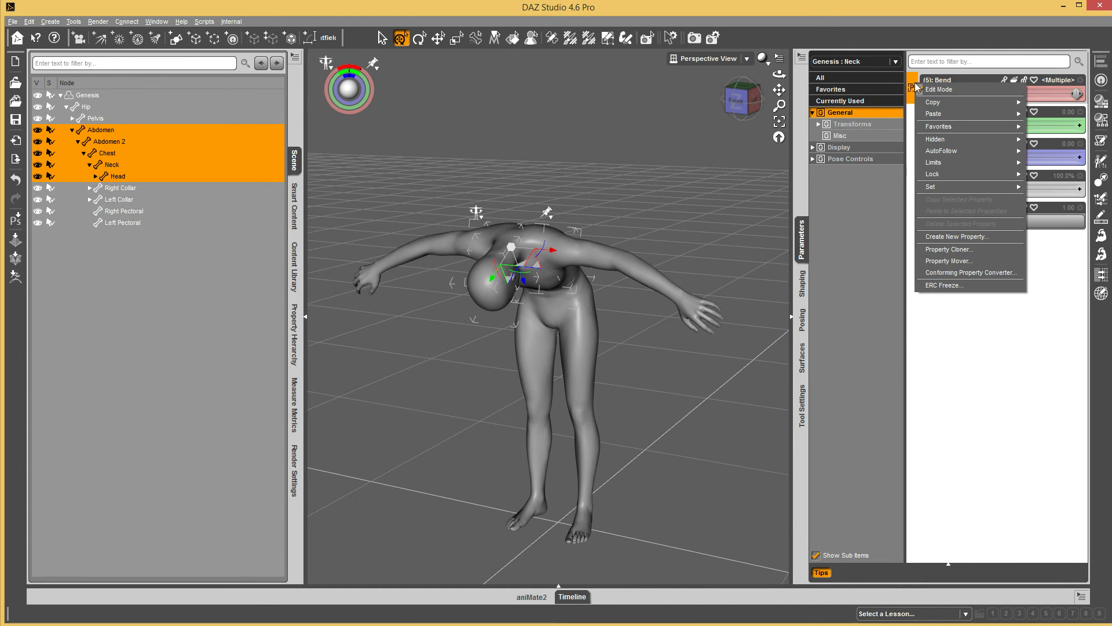
{"action": "left_click", "coordinate": [959, 290]}
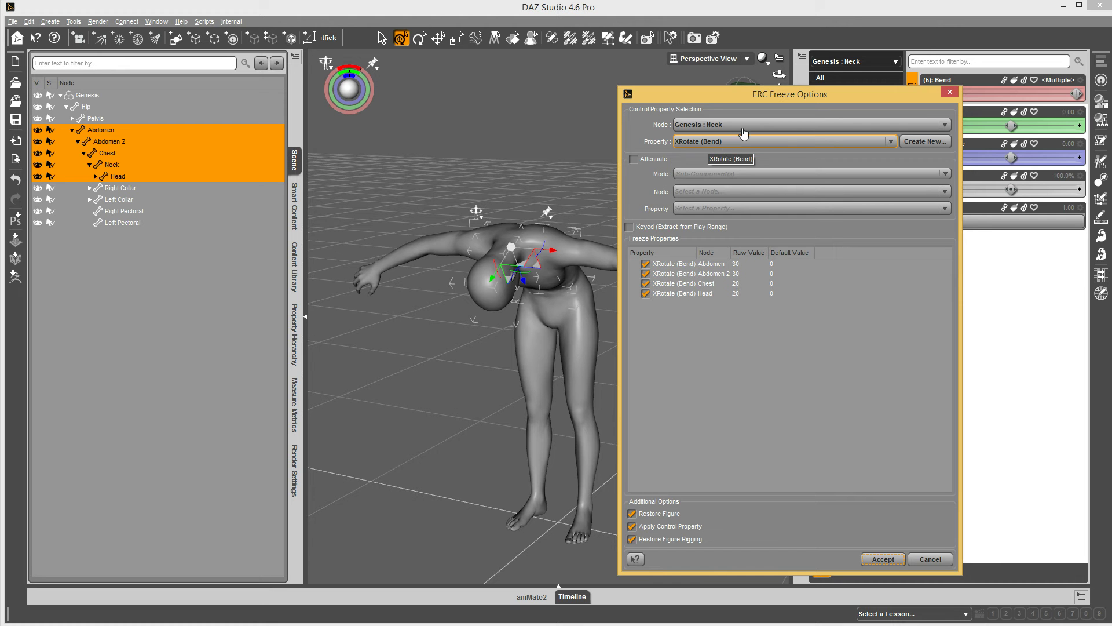
{"action": "left_click", "coordinate": [743, 131]}
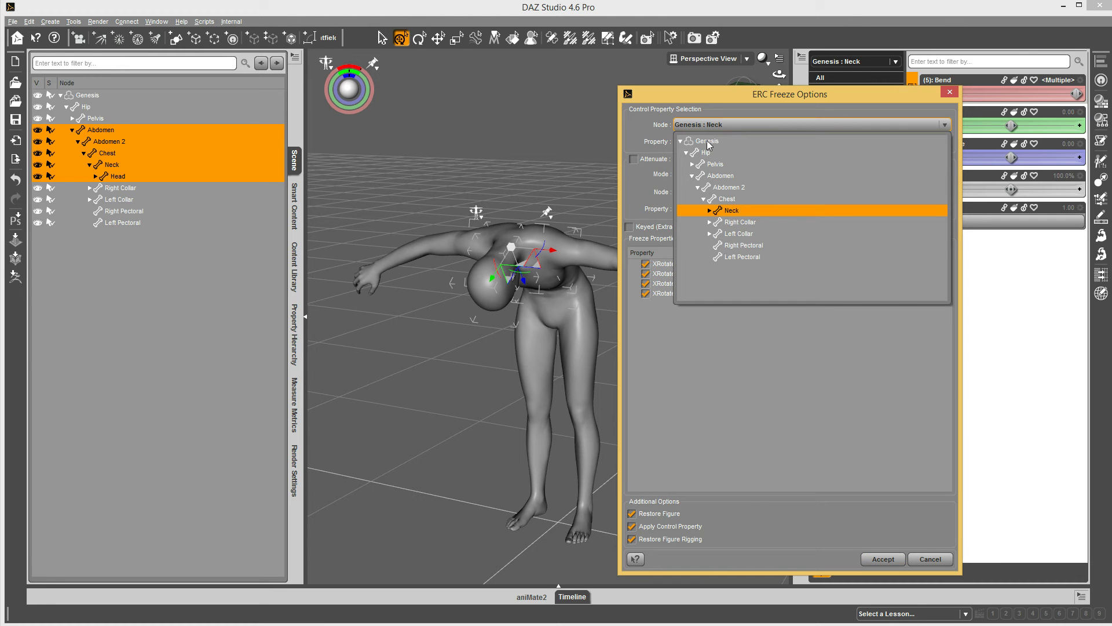
{"action": "left_click", "coordinate": [738, 142]}
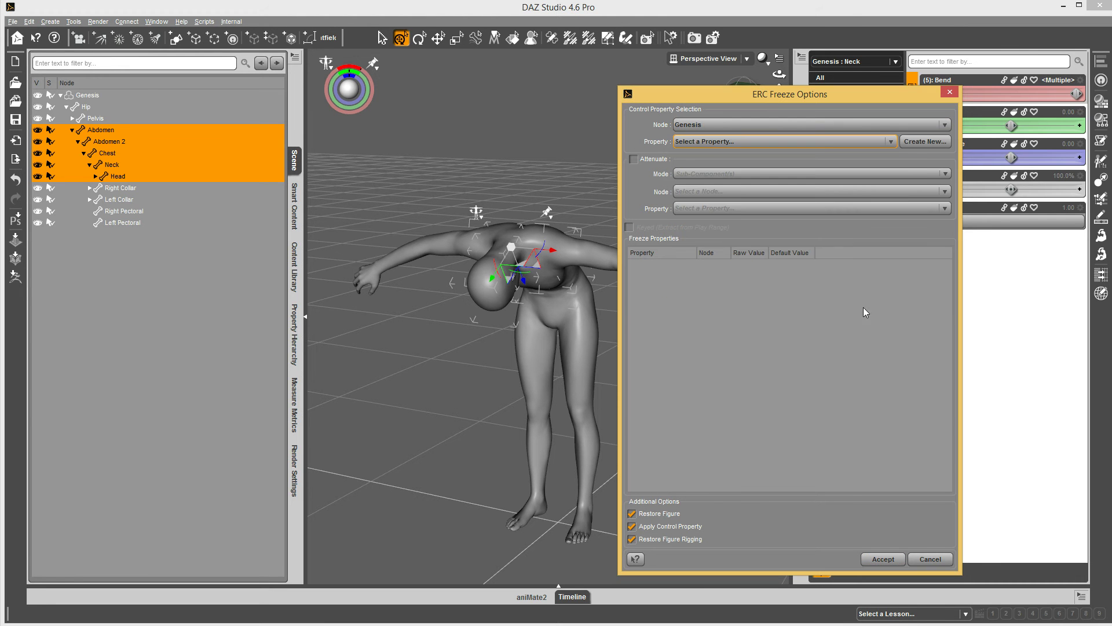
Name the new control CTRLBendAll, label it Bend All, and set its path to Pose Controls/Torso.
{"action": "left_click", "coordinate": [921, 143]}
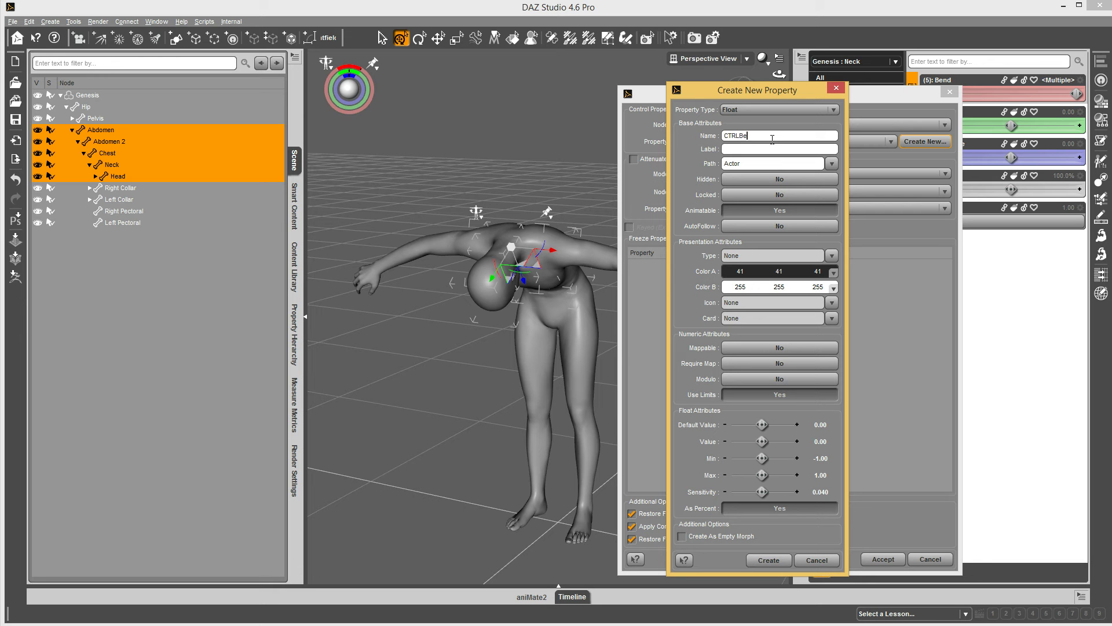
{"action": "key", "text": "Tab"}
{"action": "type", "text": "Be"}
{"action": "left_click", "coordinate": [832, 163]}
{"action": "left_click", "coordinate": [748, 188]}
{"action": "left_click", "coordinate": [831, 163]}
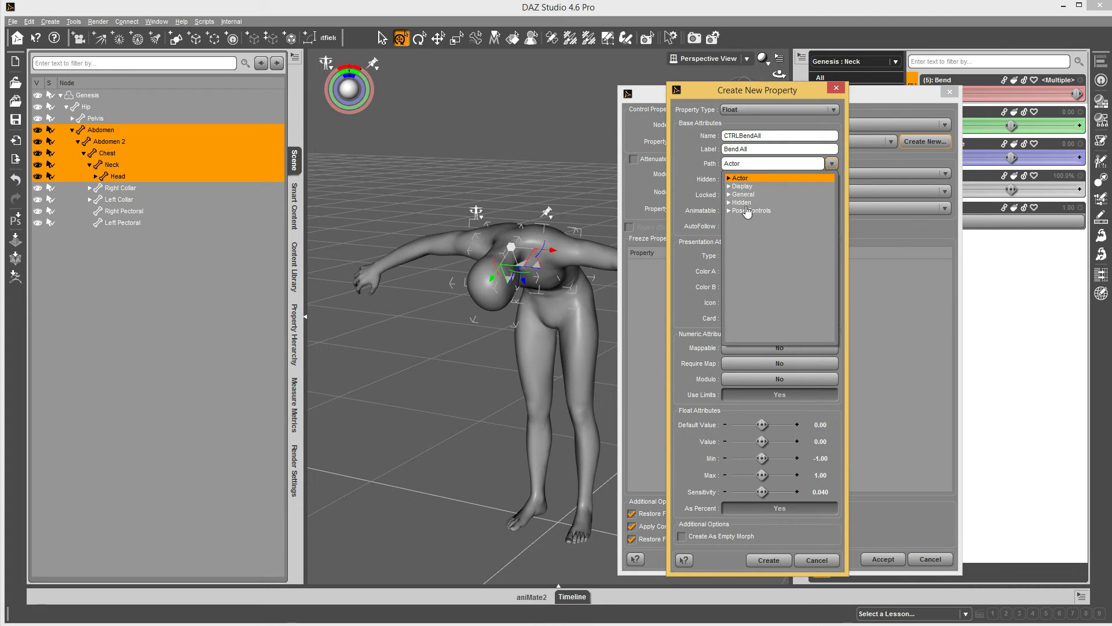
{"action": "left_click", "coordinate": [734, 211]}
{"action": "left_click", "coordinate": [729, 211]}
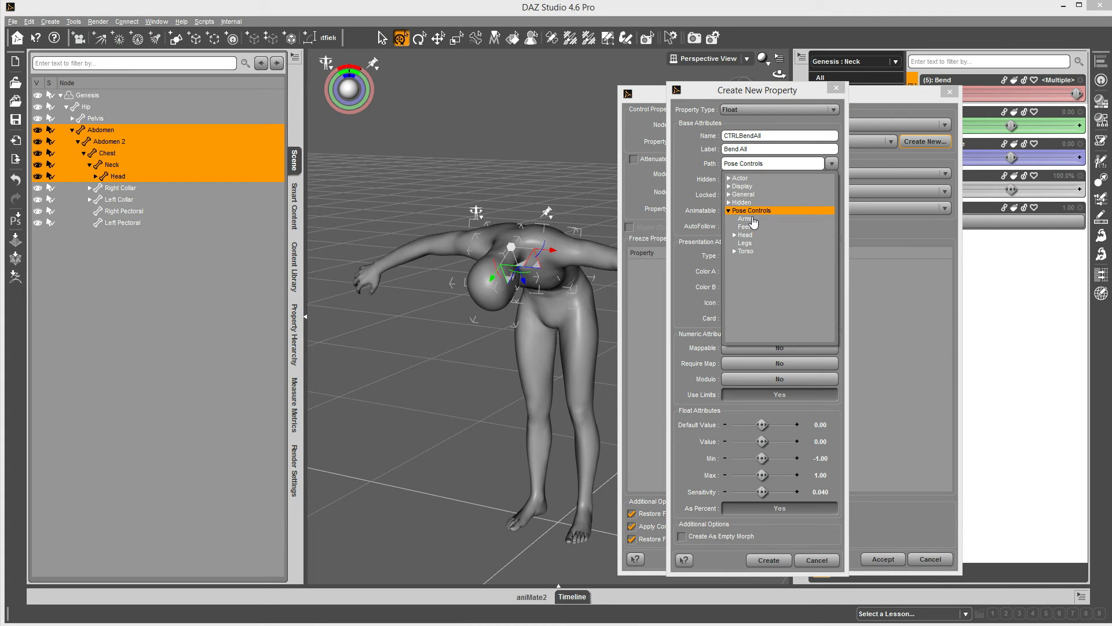
{"action": "left_click", "coordinate": [746, 253]}
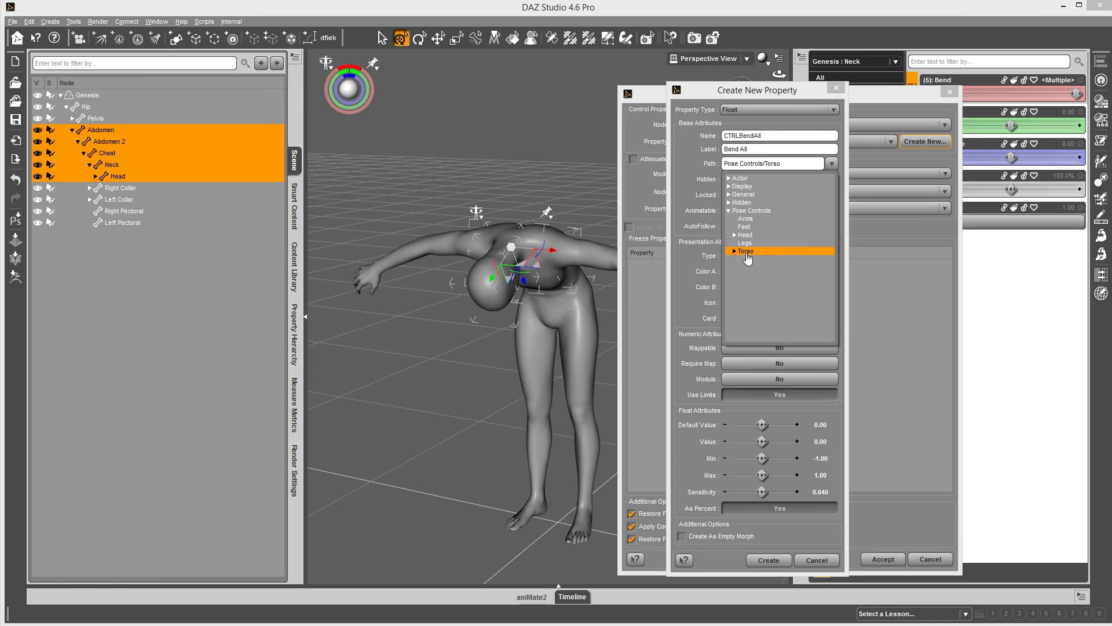
{"action": "left_click", "coordinate": [734, 251]}
{"action": "key", "text": "Return"}
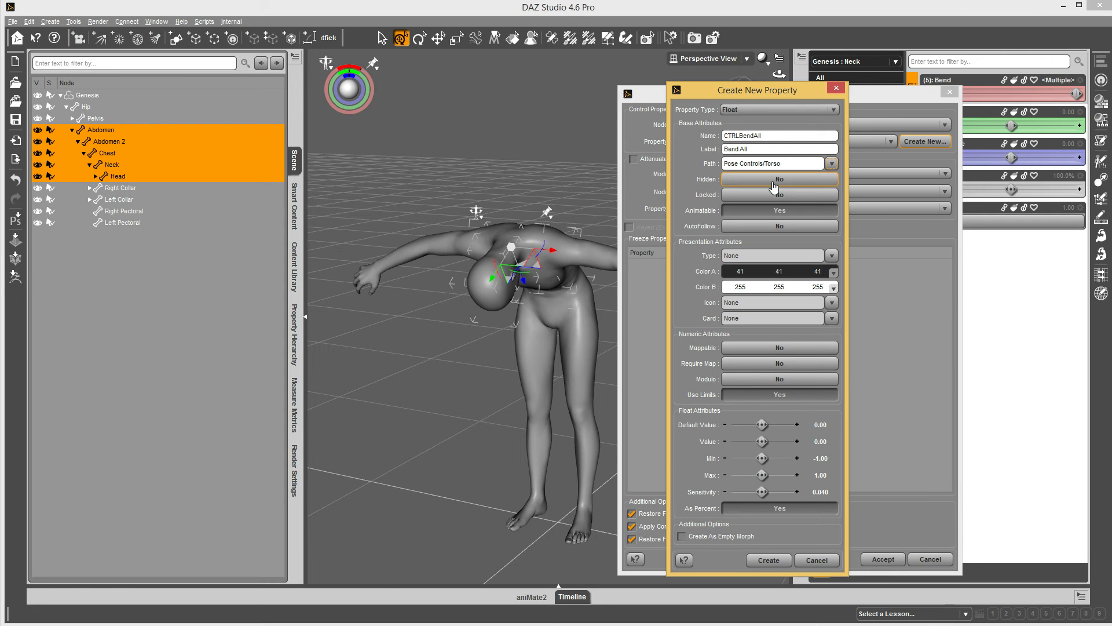
Set the property type to Modifier/Pose and create the Bend All control.
{"action": "left_click", "coordinate": [831, 256]}
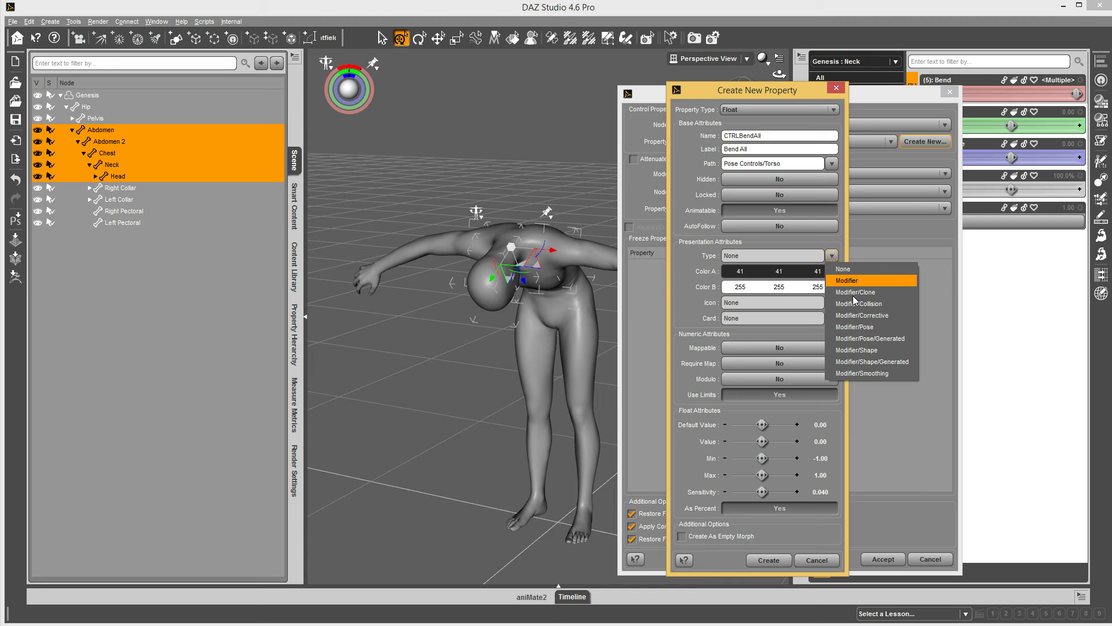
{"action": "left_click", "coordinate": [856, 326]}
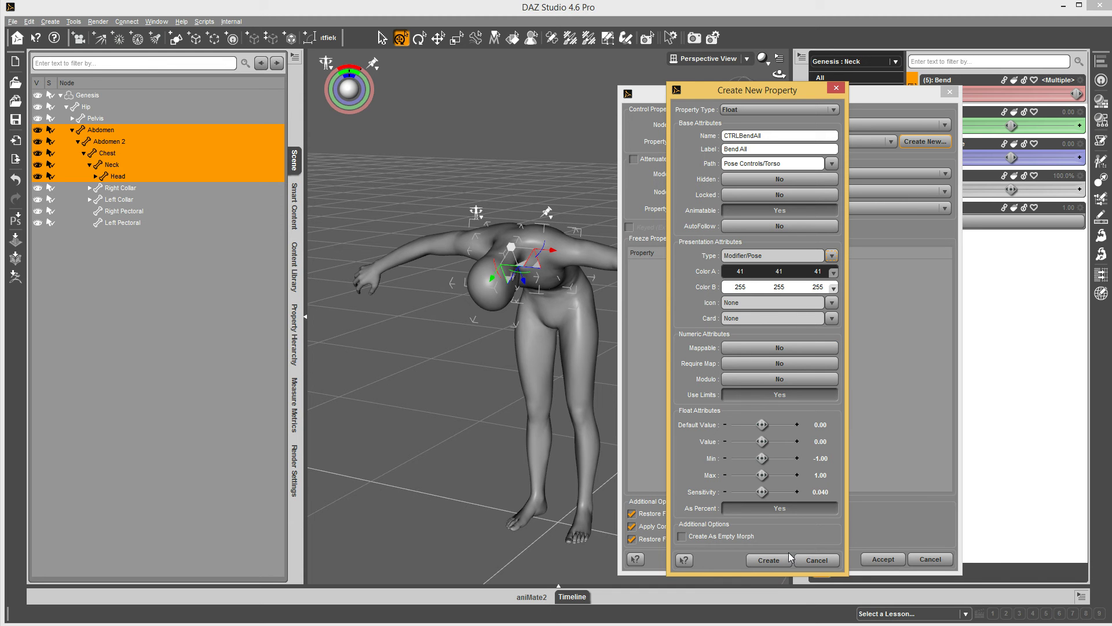
{"action": "left_click", "coordinate": [768, 560]}
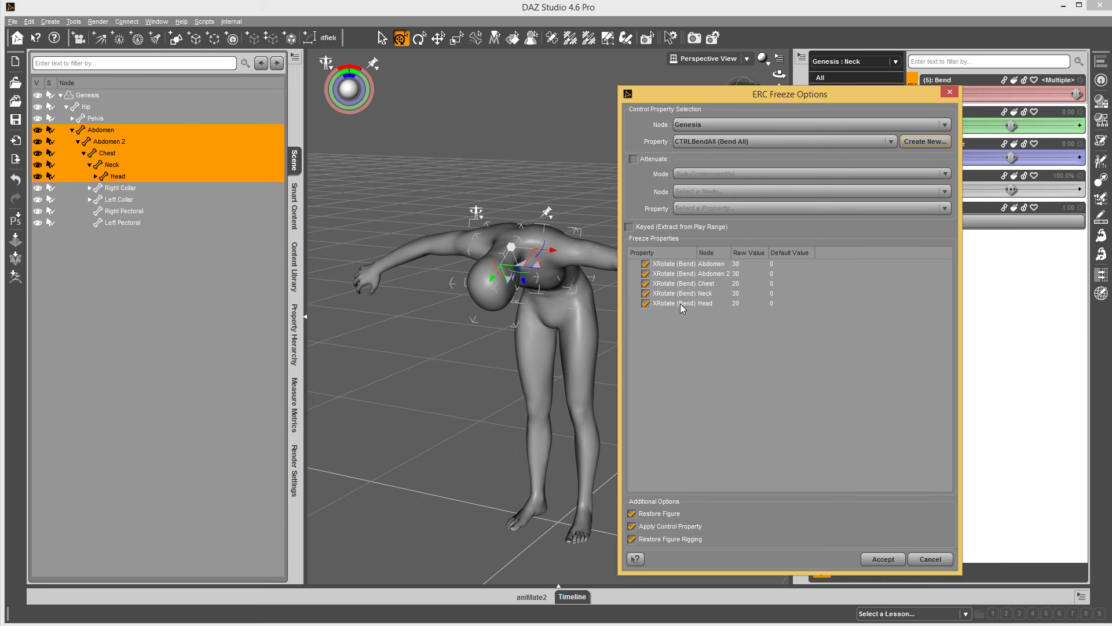
Accept the ERC freeze, then show Genesis's Pose Controls/Torso parameters.
{"action": "left_click", "coordinate": [883, 559]}
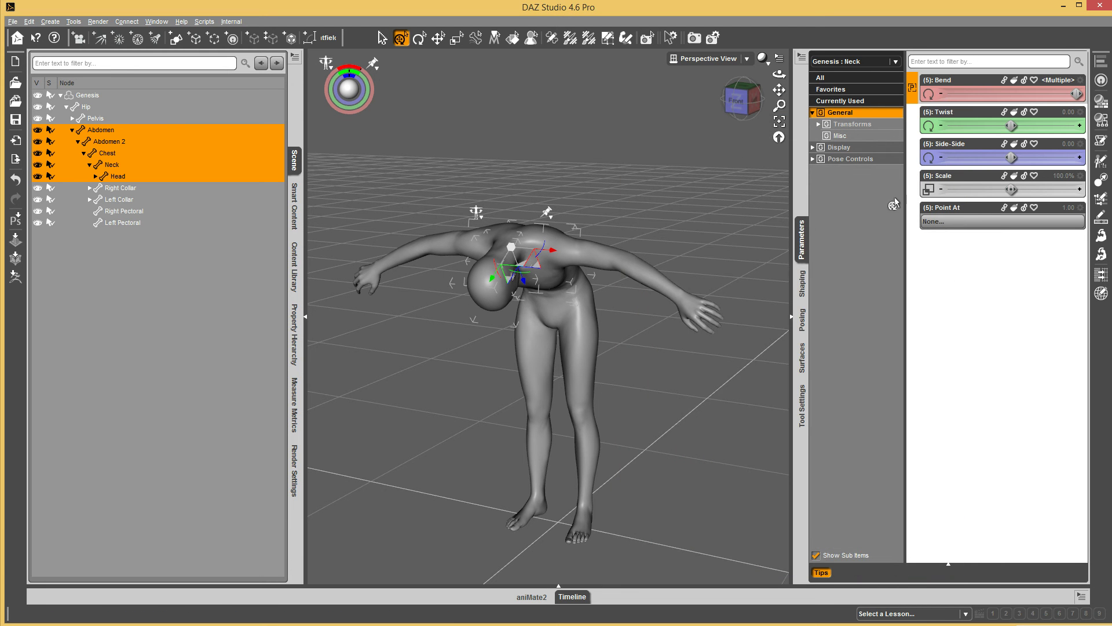
{"action": "left_click", "coordinate": [87, 96]}
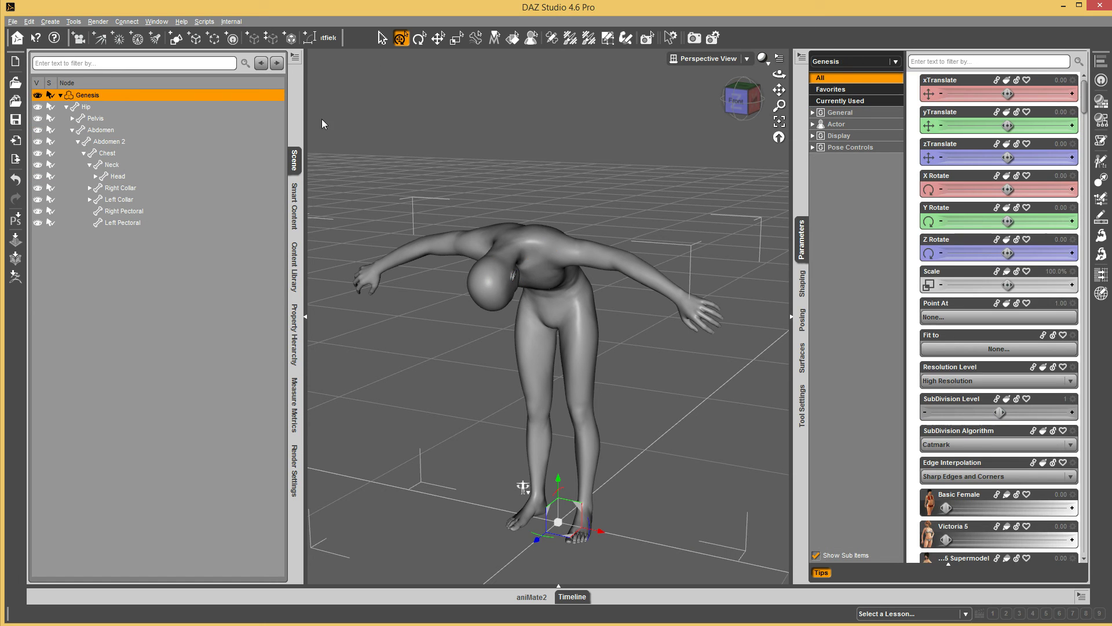
{"action": "left_click", "coordinate": [813, 147]}
{"action": "left_click", "coordinate": [843, 193]}
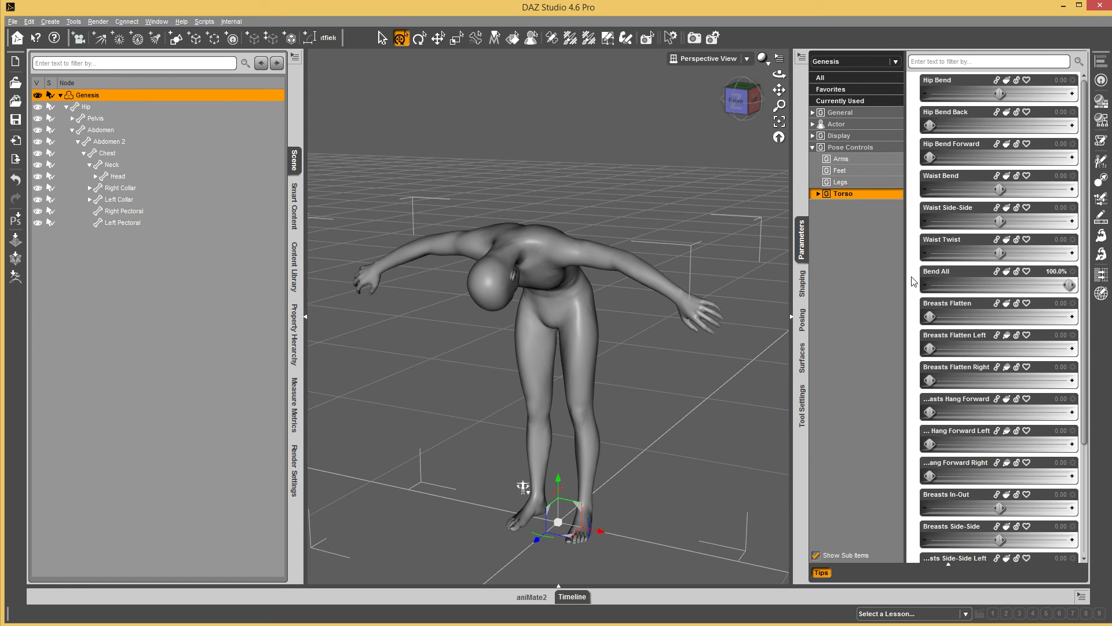
Test Bend All by bending the figure backward, then set it to 100% forward.
{"action": "left_click_drag", "start_coordinate": [1069, 285], "coordinate": [996, 290]}
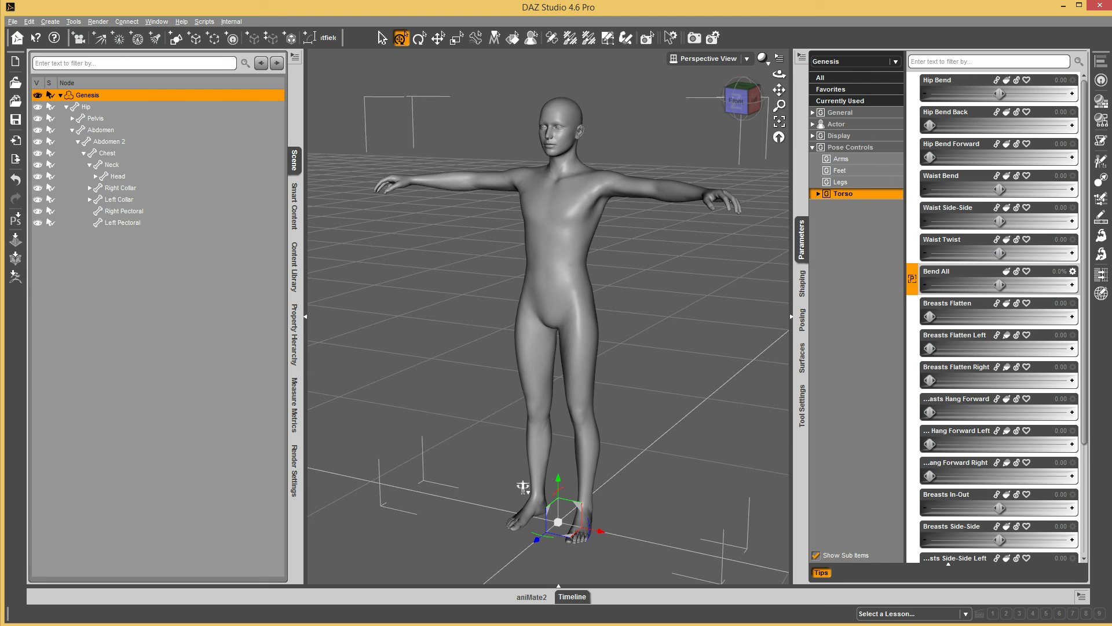
{"action": "left_click", "coordinate": [992, 285]}
{"action": "left_click_drag", "start_coordinate": [1009, 288], "coordinate": [906, 304]}
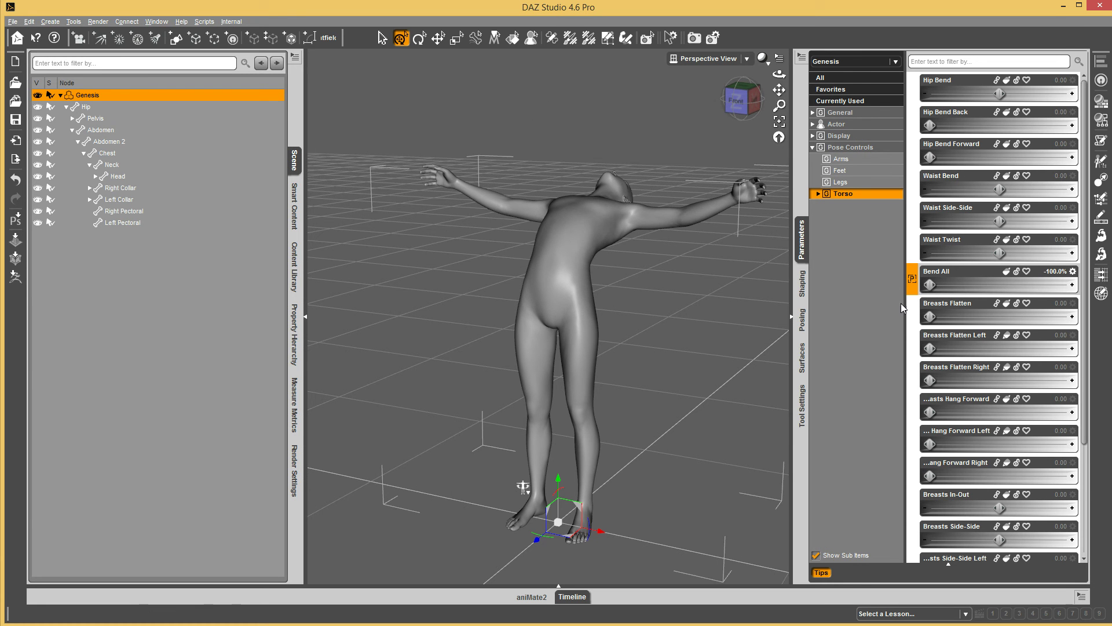
{"action": "mouse_move", "coordinate": [742, 108]}
{"action": "left_mouse_down"}
{"action": "mouse_move", "coordinate": [771, 108]}
{"action": "mouse_move", "coordinate": [747, 109]}
{"action": "left_mouse_up"}
{"action": "left_click_drag", "start_coordinate": [957, 285], "coordinate": [1073, 284]}
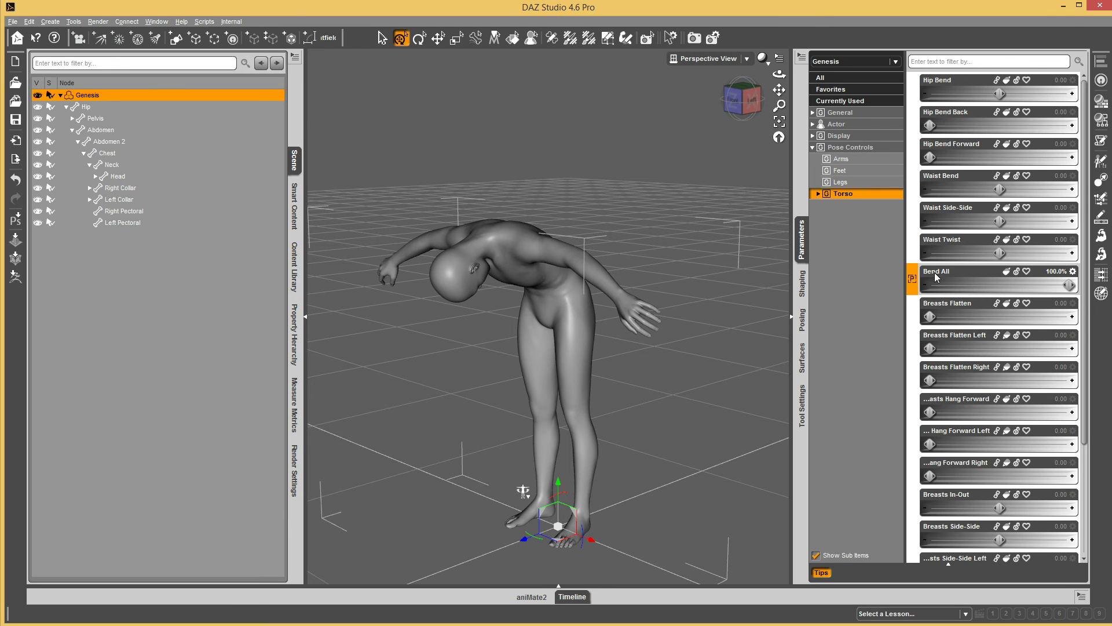
Zero the Abdomen-to-Head chain's Bend, twist it to maximum, then reselect Genesis.
{"action": "left_click", "coordinate": [99, 131]}
{"action": "left_click", "coordinate": [115, 177], "text": "shift"}
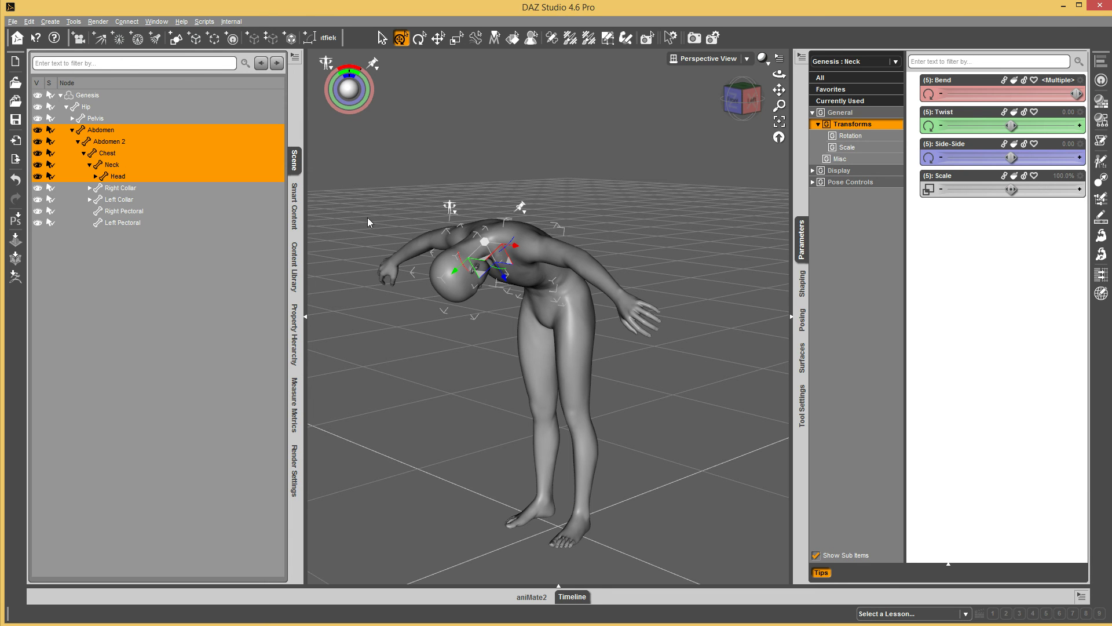
{"action": "left_click", "coordinate": [995, 103]}
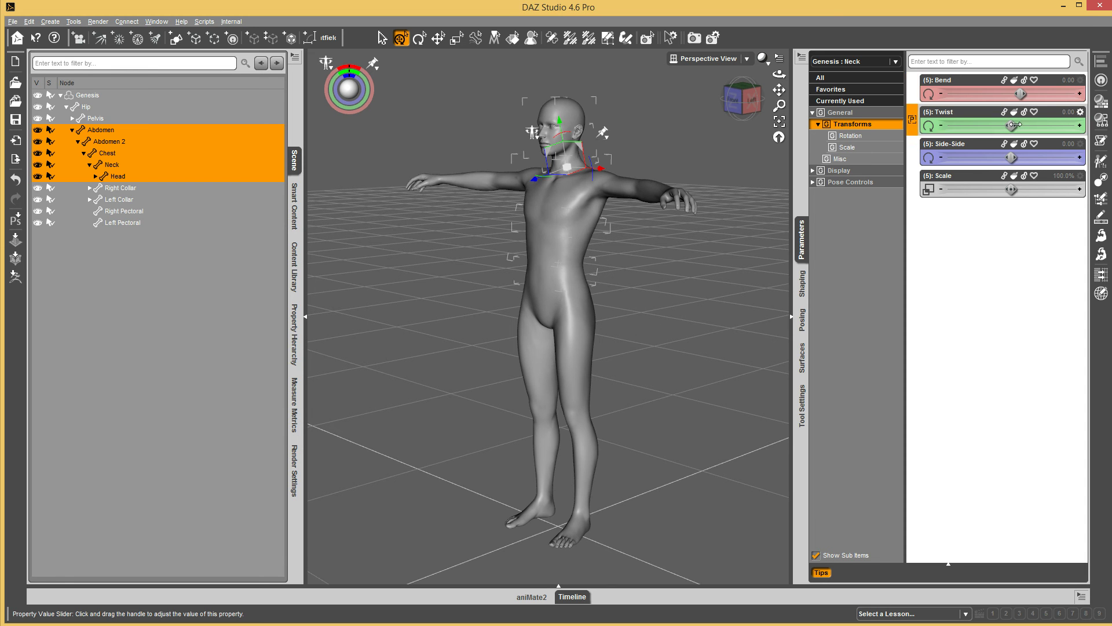
{"action": "left_click_drag", "start_coordinate": [1014, 125], "coordinate": [1043, 120]}
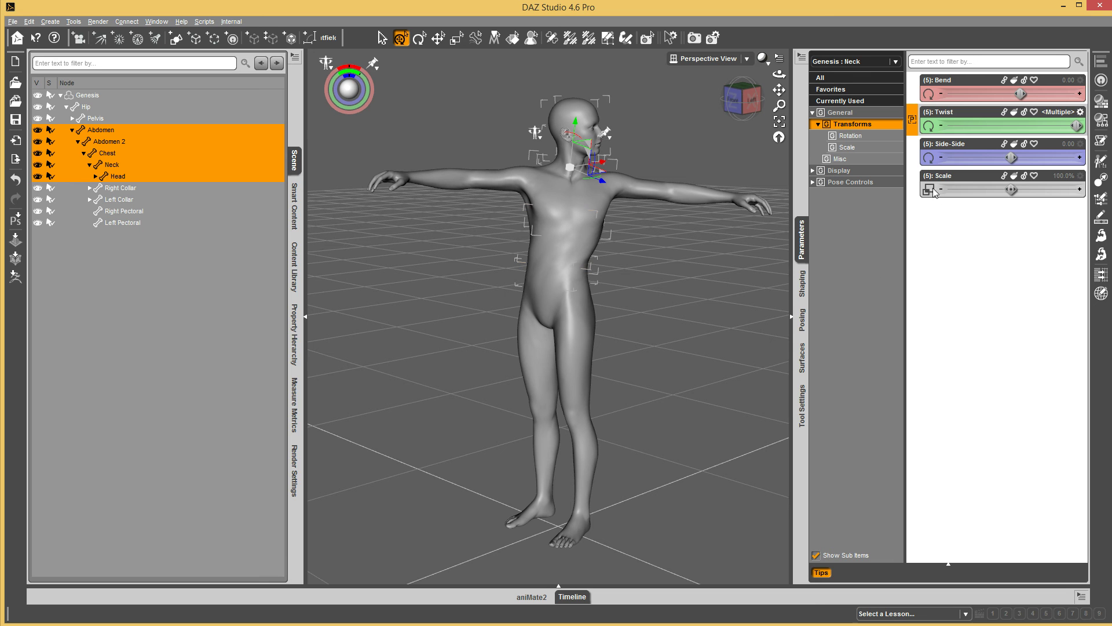
{"action": "right_click", "coordinate": [913, 119]}
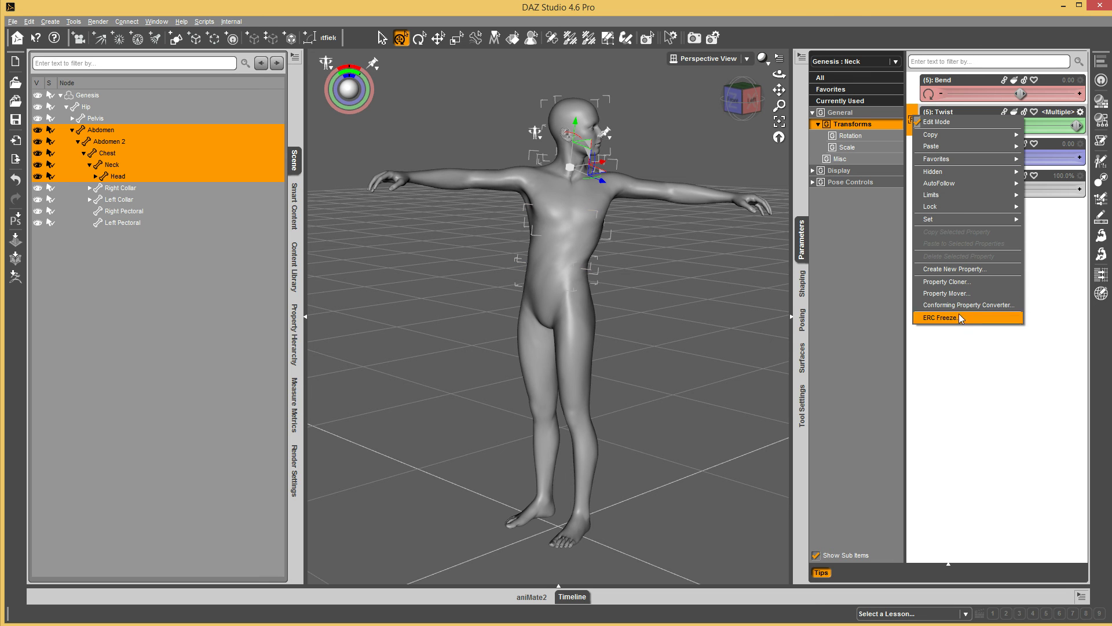
{"action": "left_click", "coordinate": [675, 142]}
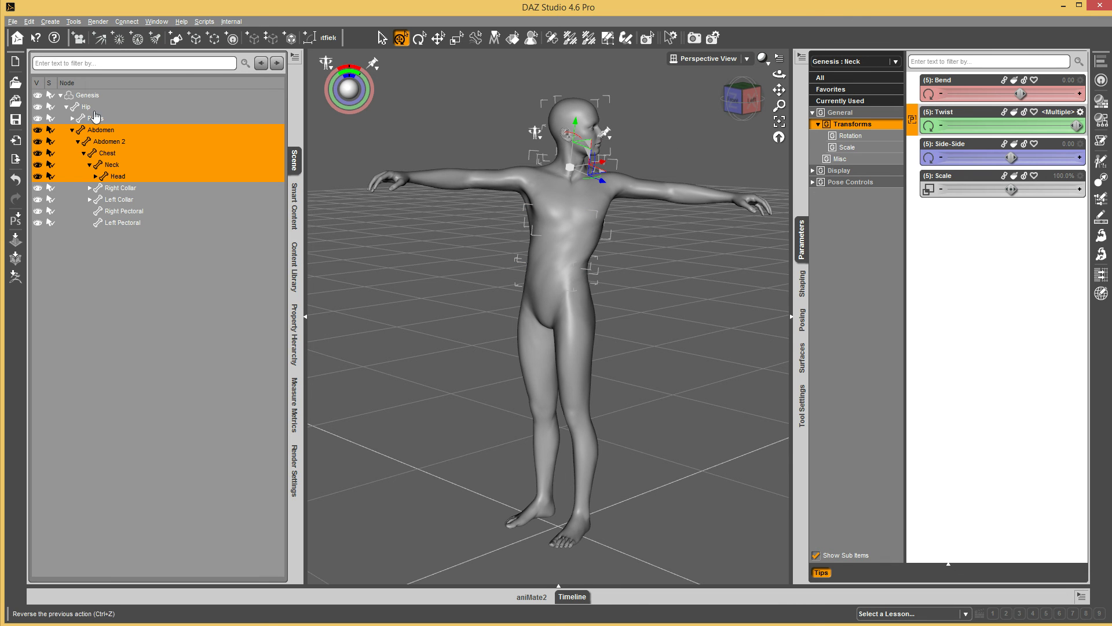
{"action": "left_click", "coordinate": [86, 96]}
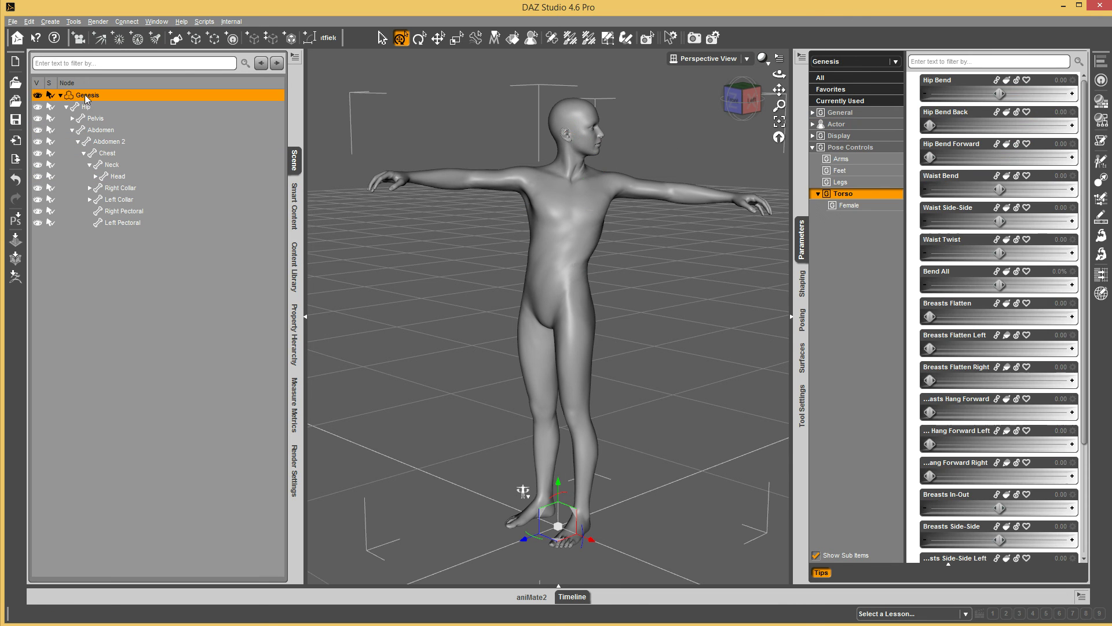
Begin a CTRLTwistAll property under the Torso group, then cancel that first attempt.
{"action": "right_click", "coordinate": [840, 199]}
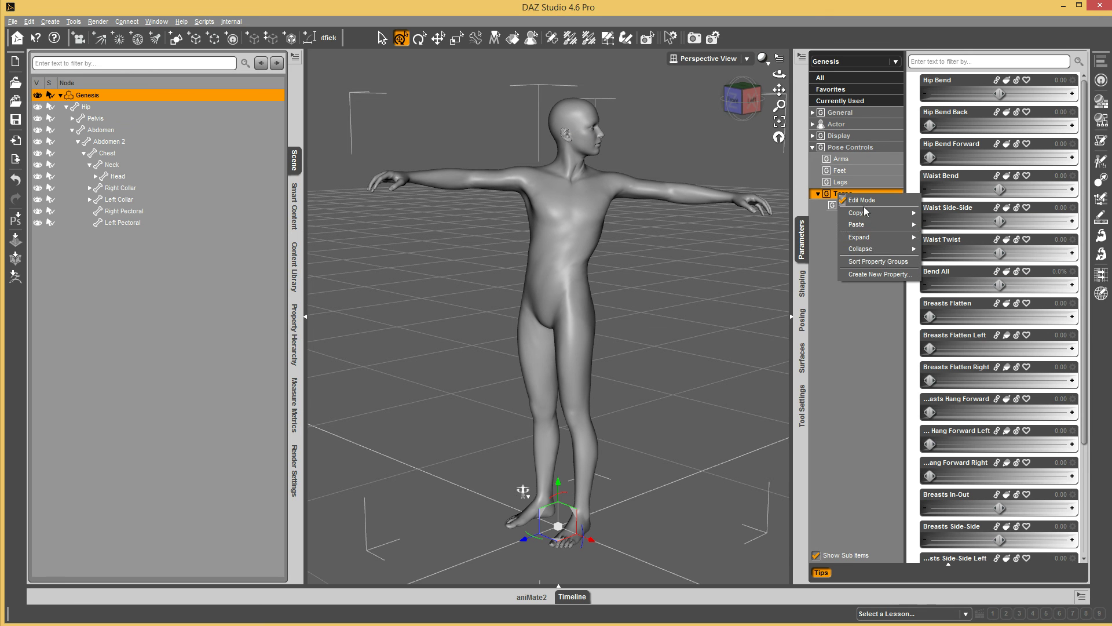
{"action": "left_click", "coordinate": [888, 273]}
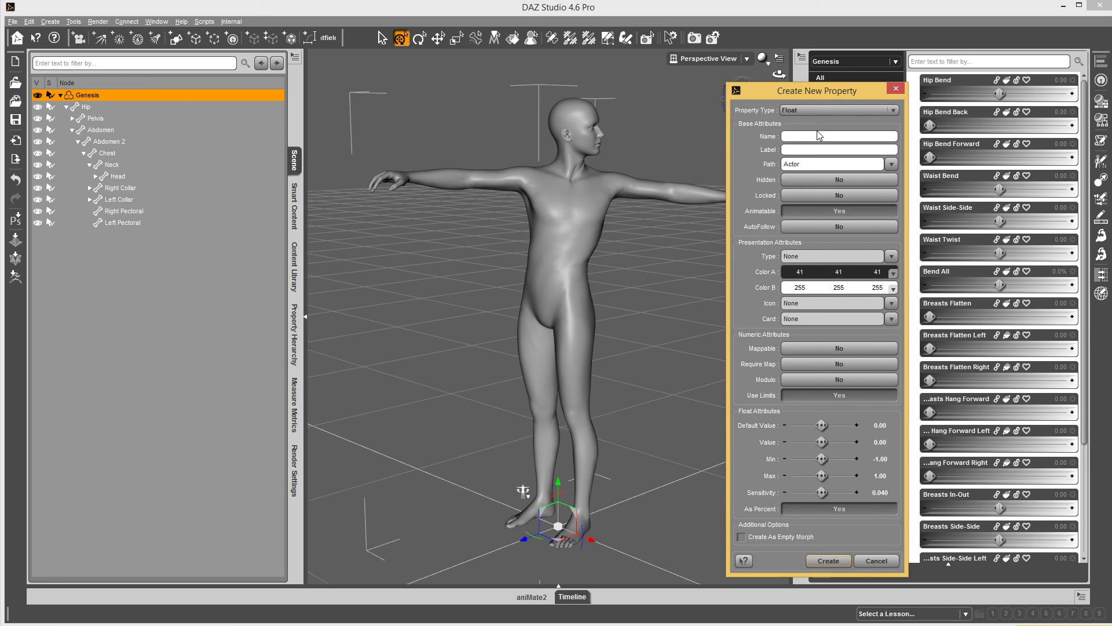
{"action": "type", "text": "CTRLTwistAll"}
{"action": "key", "text": "Tab"}
{"action": "type", "text": "T"}
{"action": "left_click_drag", "start_coordinate": [872, 89], "coordinate": [735, 76]}
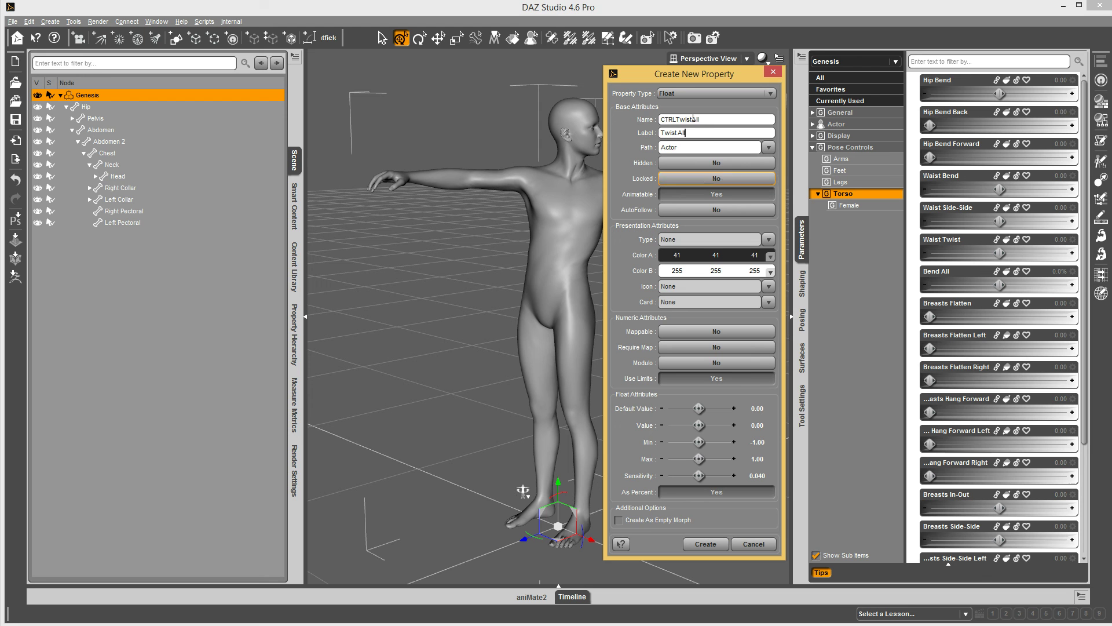
{"action": "left_click", "coordinate": [753, 544]}
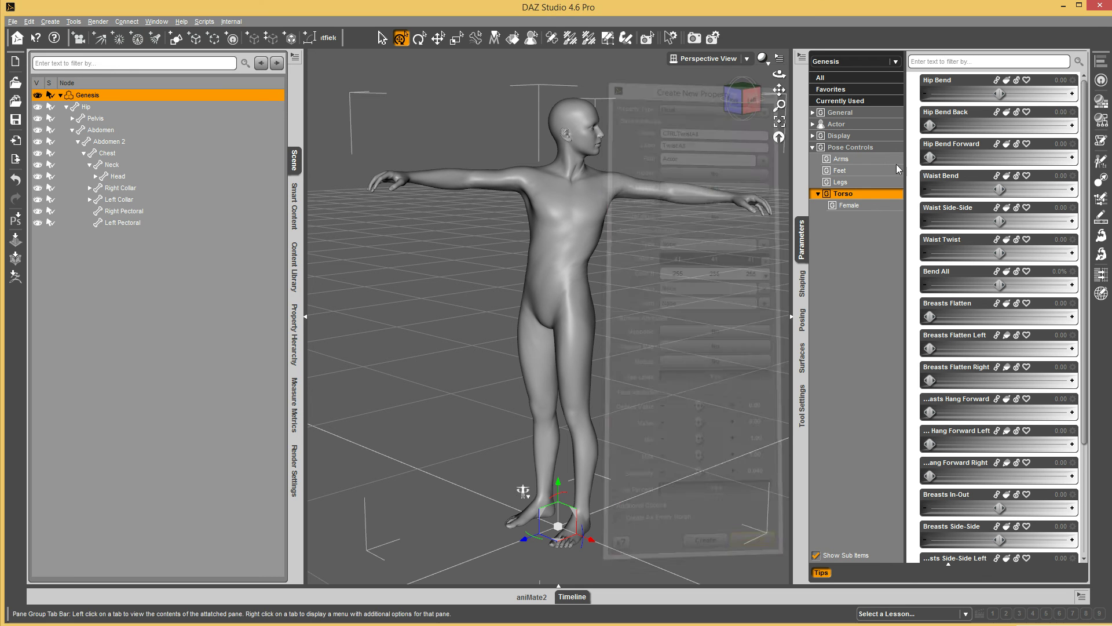
Create the CTRLTwistAll property labelled Twist All as a Modifier/Pose type under Pose Controls/Torso.
{"action": "right_click", "coordinate": [841, 197]}
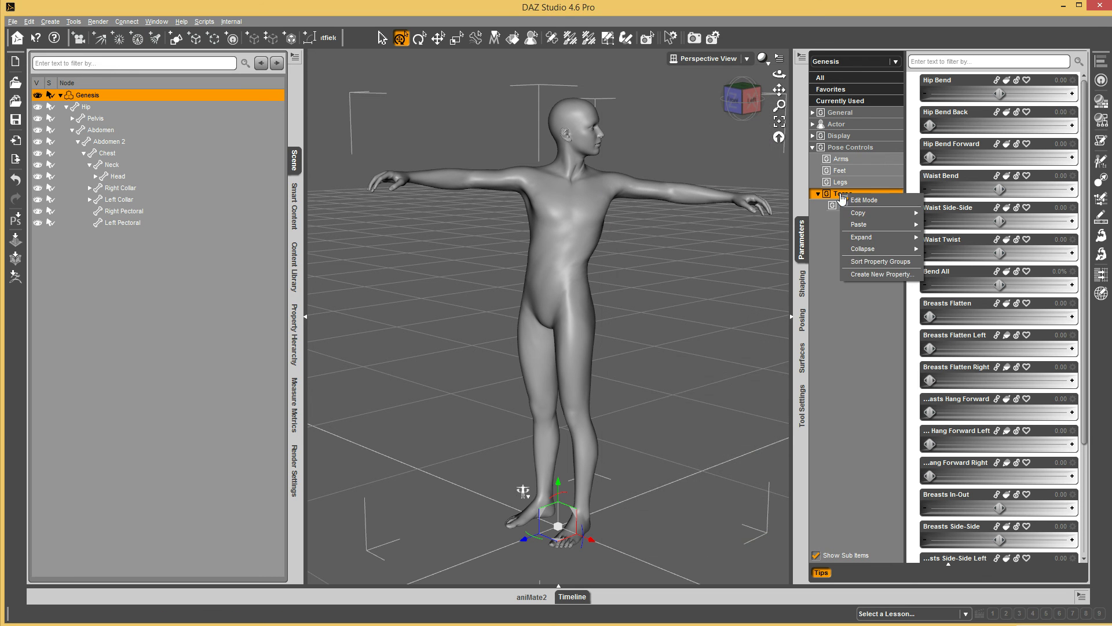
{"action": "left_click", "coordinate": [886, 274]}
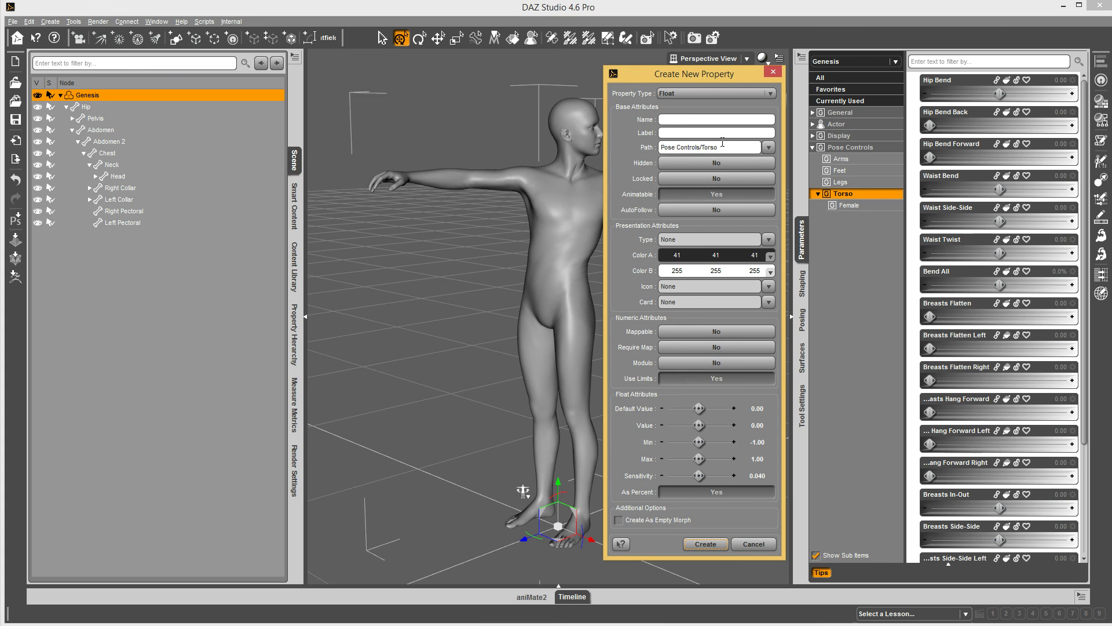
{"action": "left_click_drag", "start_coordinate": [720, 146], "coordinate": [660, 147]}
{"action": "left_click", "coordinate": [694, 119]}
{"action": "type", "text": "CTRLTwistAll"}
{"action": "key", "text": "Tab"}
{"action": "type", "text": "Twist"}
{"action": "left_click", "coordinate": [738, 243]}
{"action": "left_click", "coordinate": [811, 311]}
{"action": "left_click", "coordinate": [704, 544]}
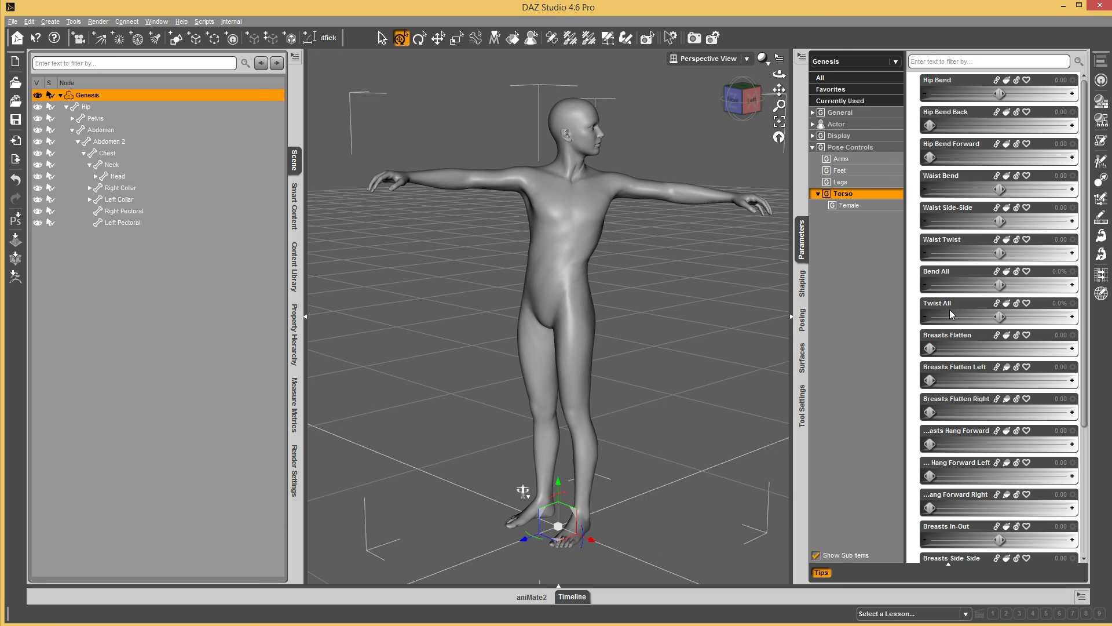
ERC Freeze the chain's twist into Twist All, accepting the YRotate values.
{"action": "right_click", "coordinate": [917, 307]}
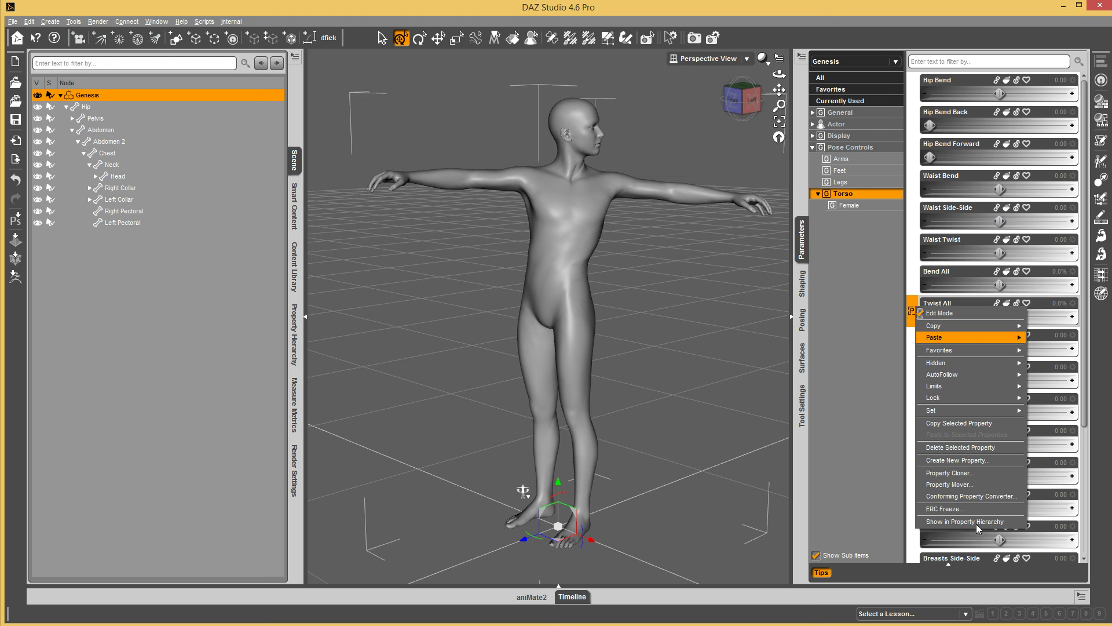
{"action": "left_click", "coordinate": [961, 510]}
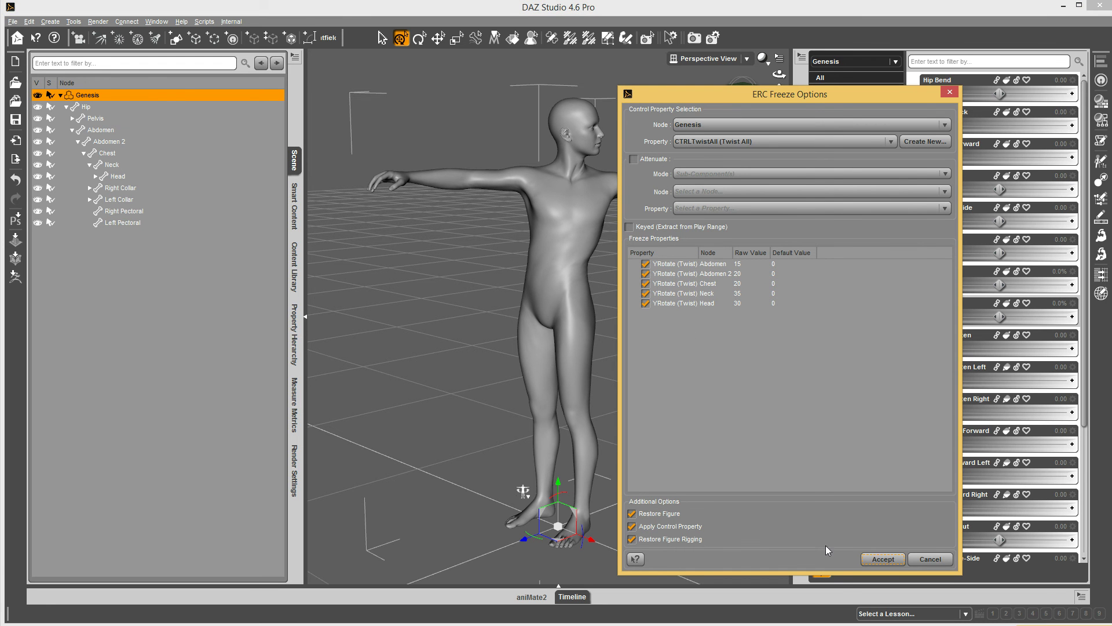
{"action": "left_click", "coordinate": [876, 560]}
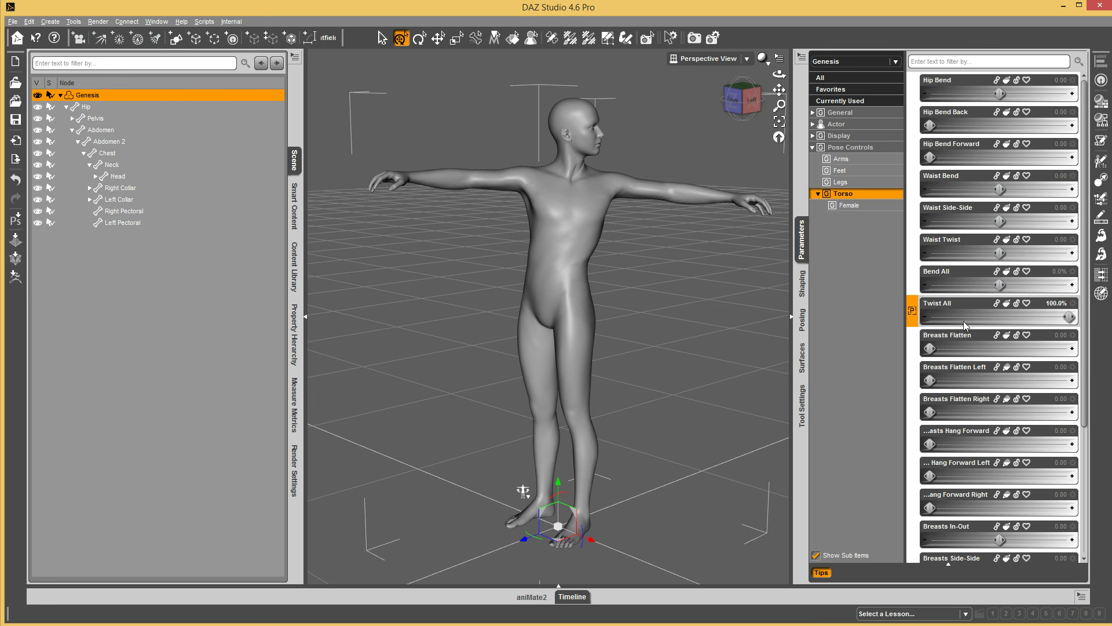
Test the Twist All and Bend All dials, then reset Twist All to 0%.
{"action": "left_click_drag", "start_coordinate": [1068, 316], "coordinate": [950, 316]}
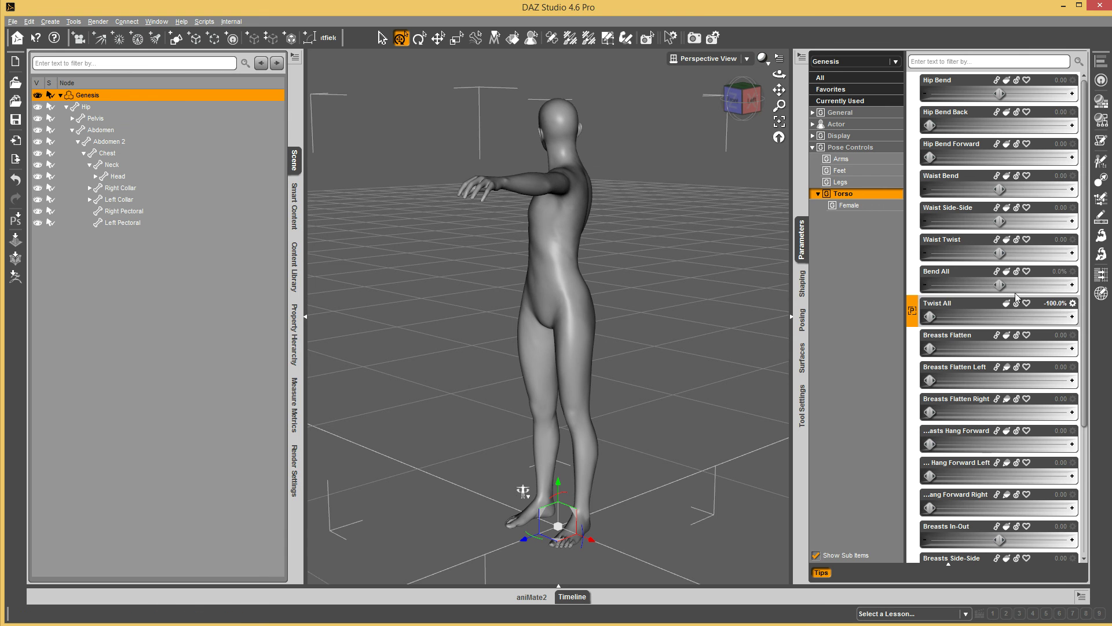
{"action": "mouse_move", "coordinate": [1001, 285]}
{"action": "left_mouse_down"}
{"action": "mouse_move", "coordinate": [1060, 295]}
{"action": "mouse_move", "coordinate": [1020, 297]}
{"action": "mouse_move", "coordinate": [1051, 316]}
{"action": "mouse_move", "coordinate": [986, 301]}
{"action": "left_mouse_up"}
{"action": "left_click", "coordinate": [986, 301]}
{"action": "left_click", "coordinate": [998, 318]}
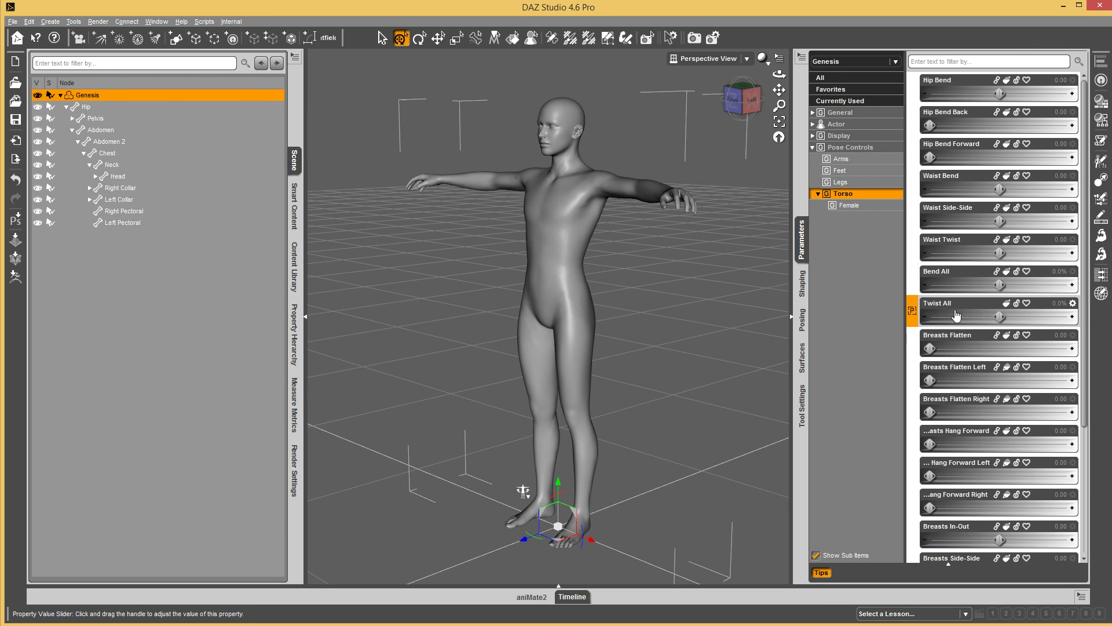